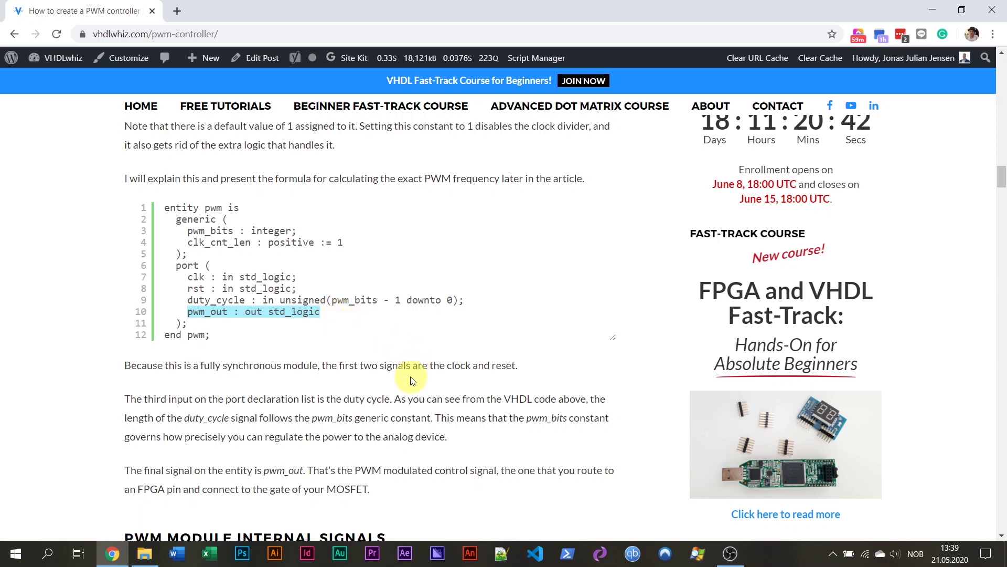
Scroll the web page to the 'Need the ModelSim project files?' section and download them.
scroll(412, 380, up, 20)
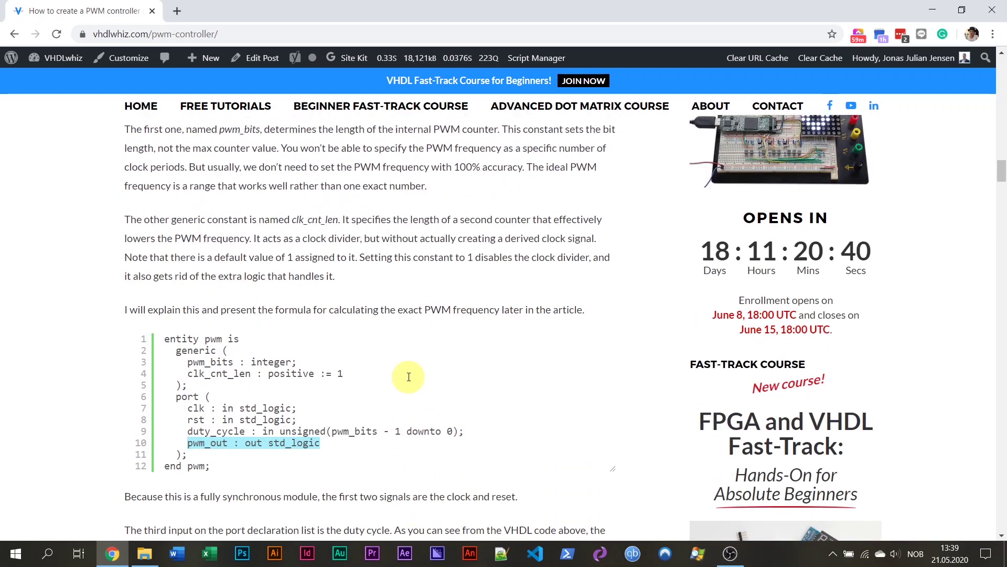
scroll(409, 382, up, 8)
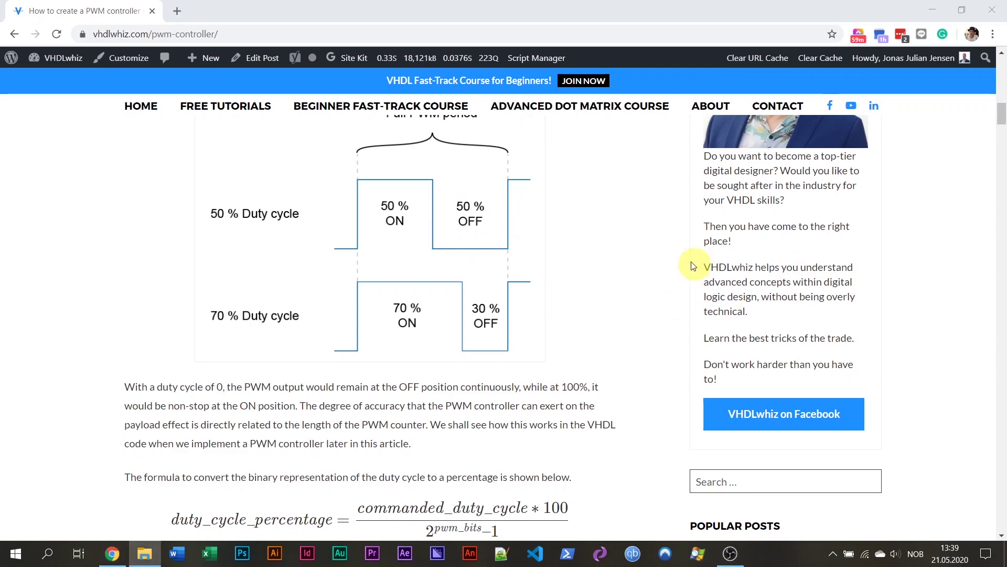
scroll(593, 272, down, 4)
drag(997, 124, 983, 327)
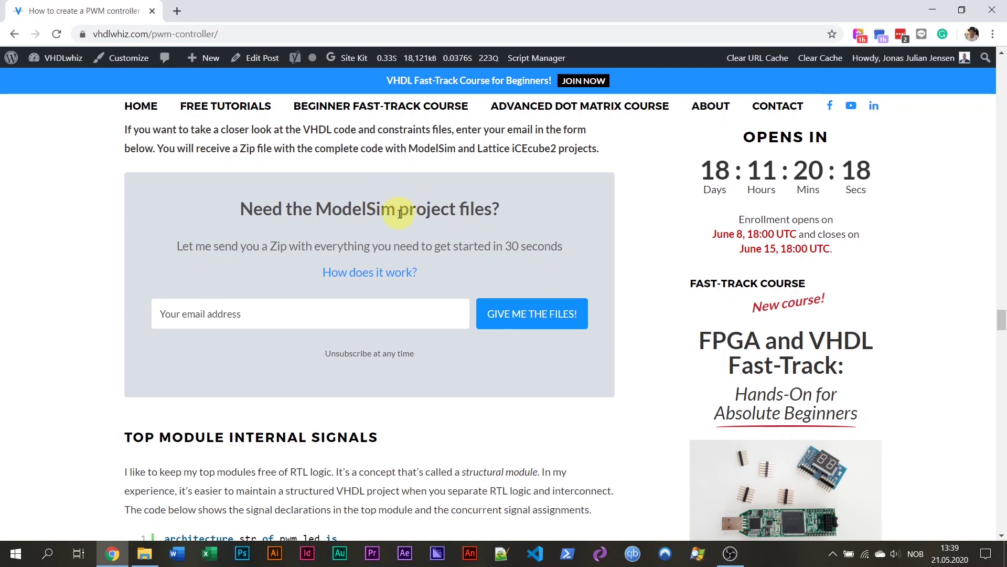
scroll(524, 281, down, 5)
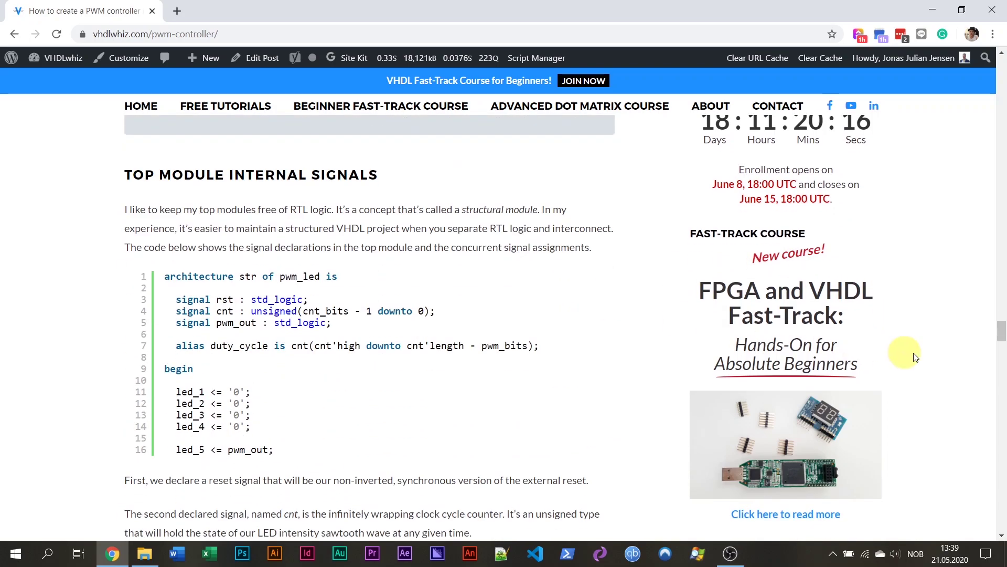
drag(1001, 335, 1004, 397)
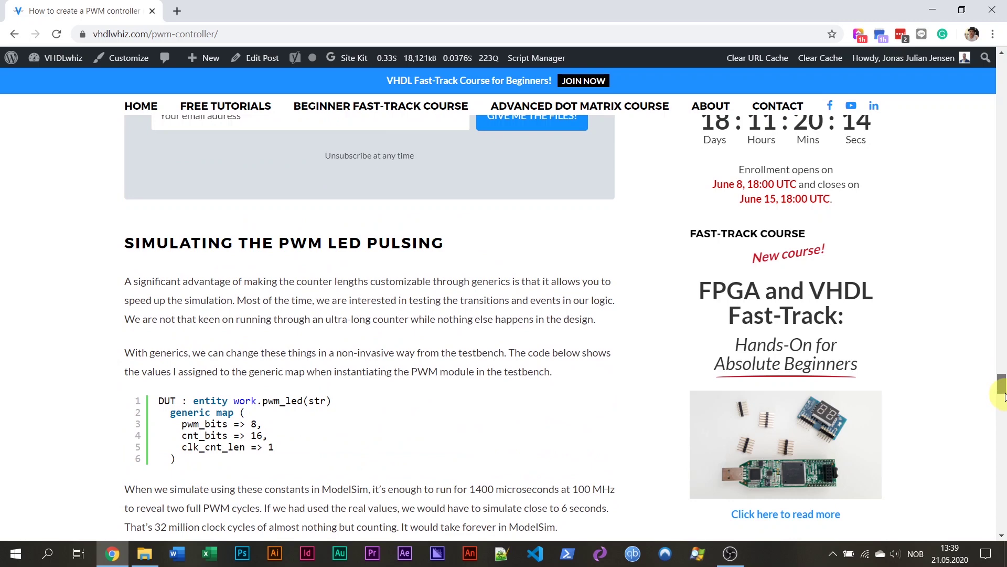
scroll(629, 342, up, 5)
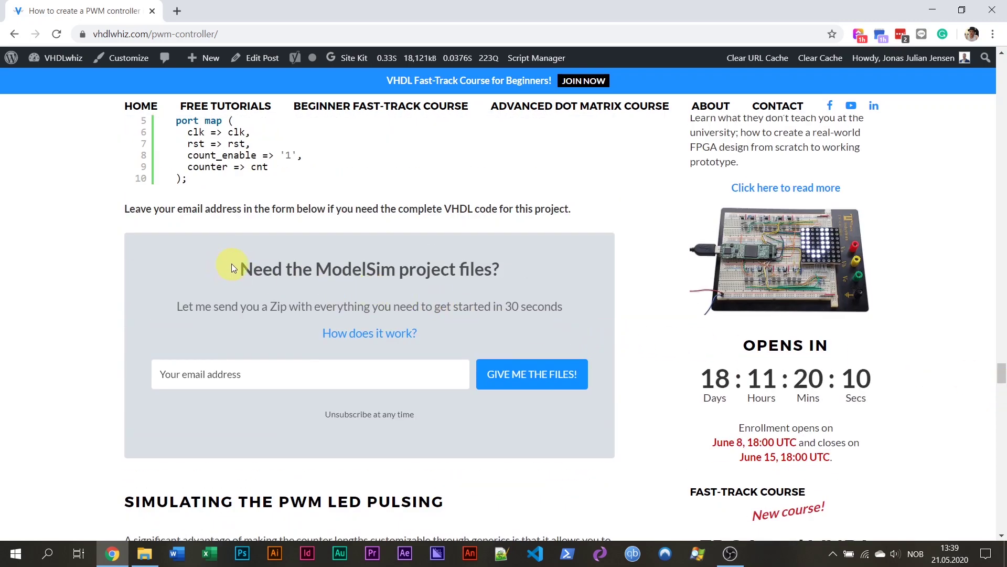
drag(269, 268, 502, 275)
click(534, 274)
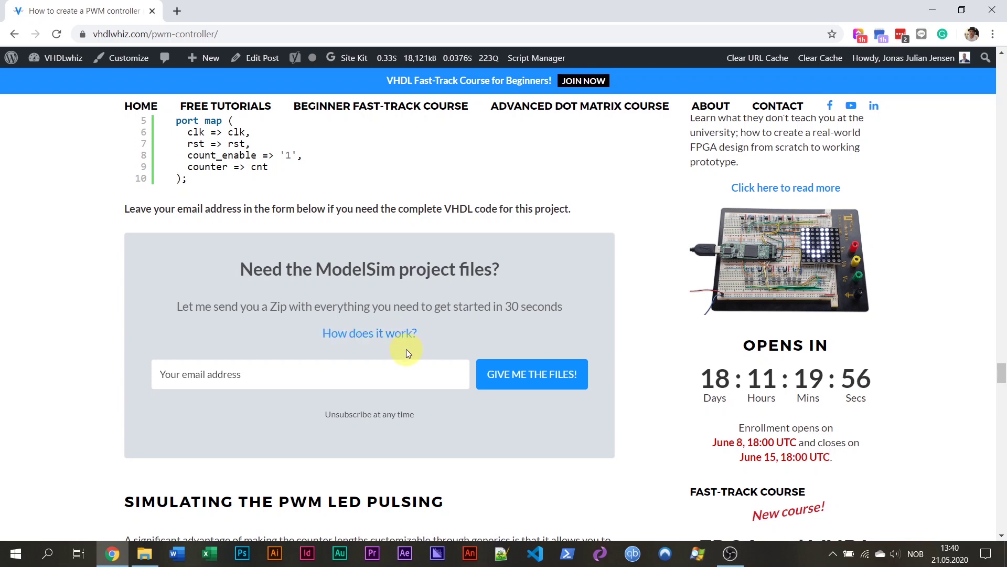
scroll(425, 373, down, 1)
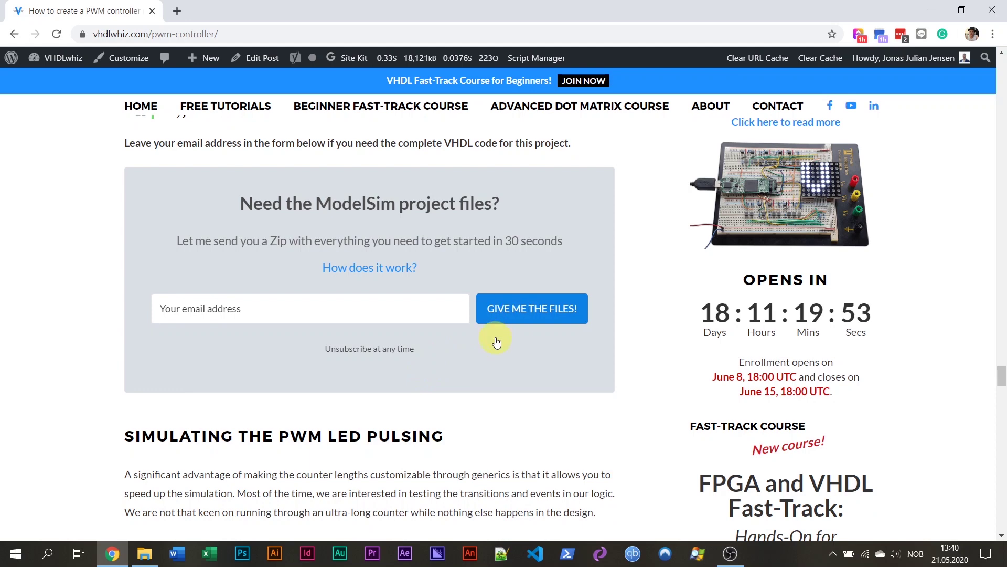
click(497, 320)
Extract pwm_led.zip with 7-Zip into a pwm_led folder in Downloads.
key(alt+Tab)
drag(698, 198, 340, 80)
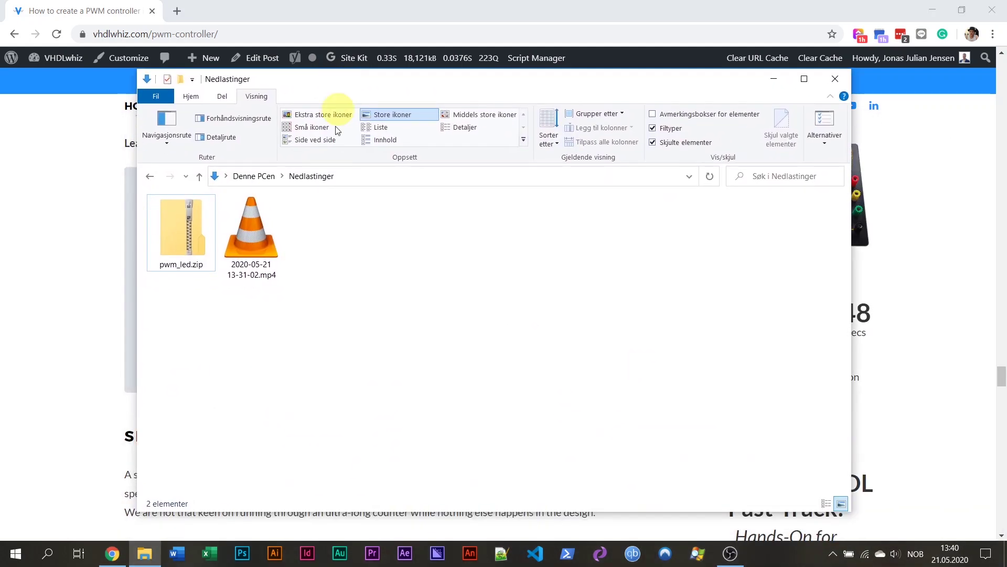
click(175, 241)
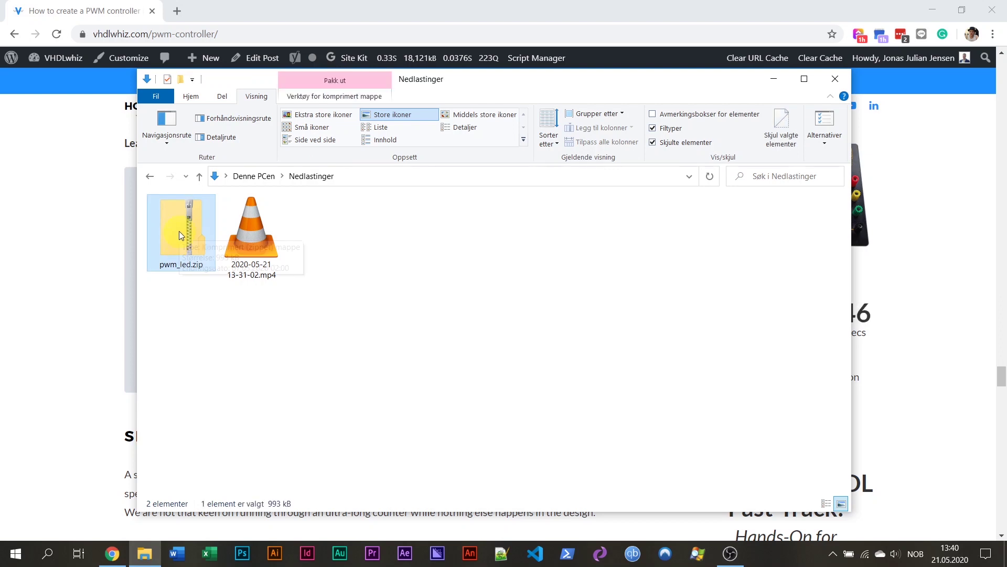
right_click(185, 224)
mouse_move(292, 199)
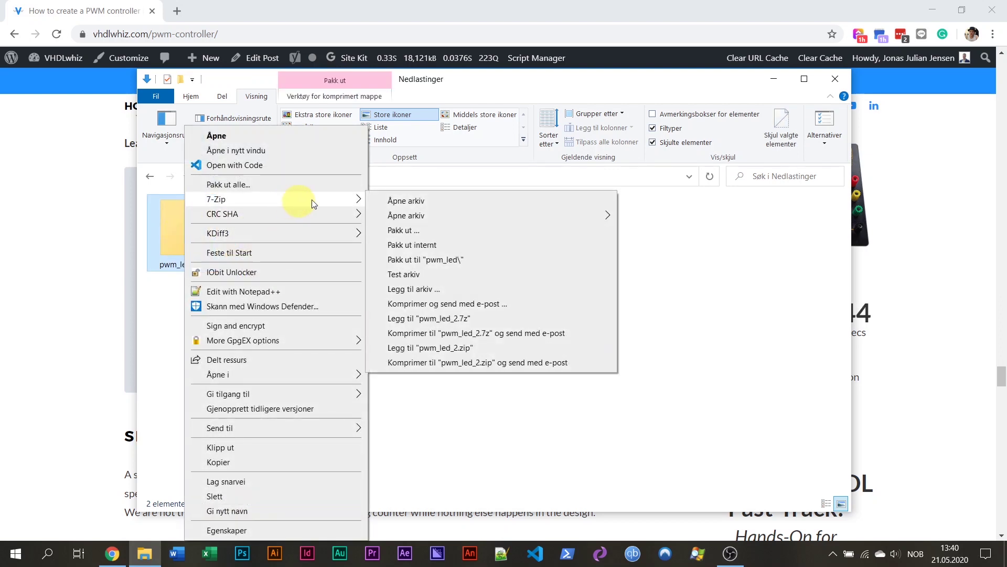
click(515, 261)
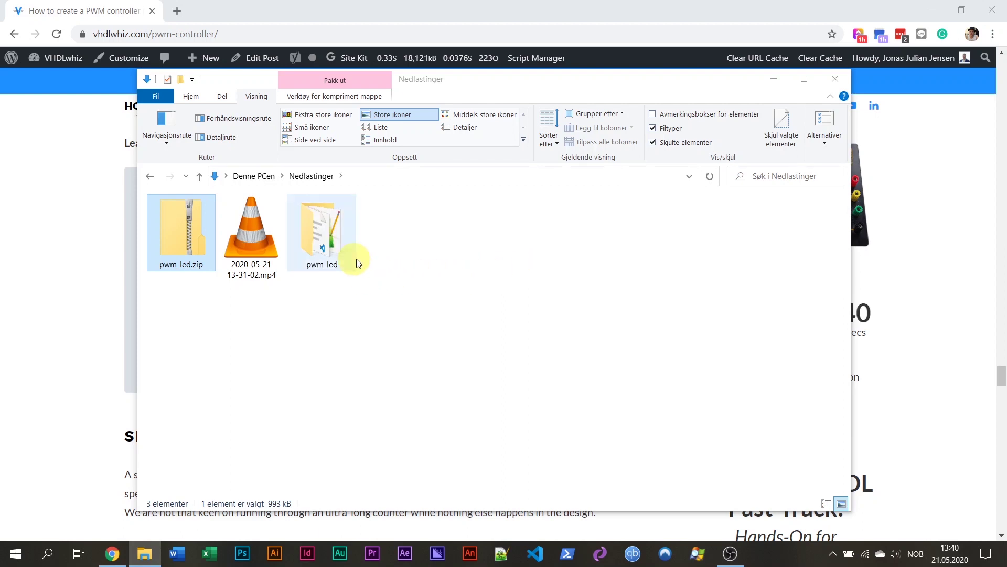
Browse the pwm_led folder's Lattice_iCEcube2_proj, project.mpf and src, then open the folder in VS Code.
double_click(330, 245)
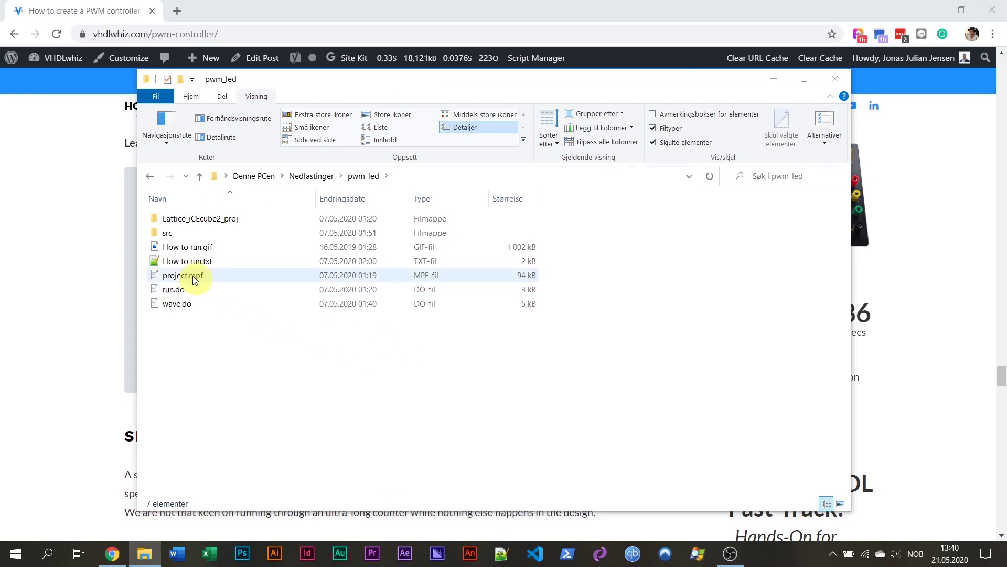
click(199, 221)
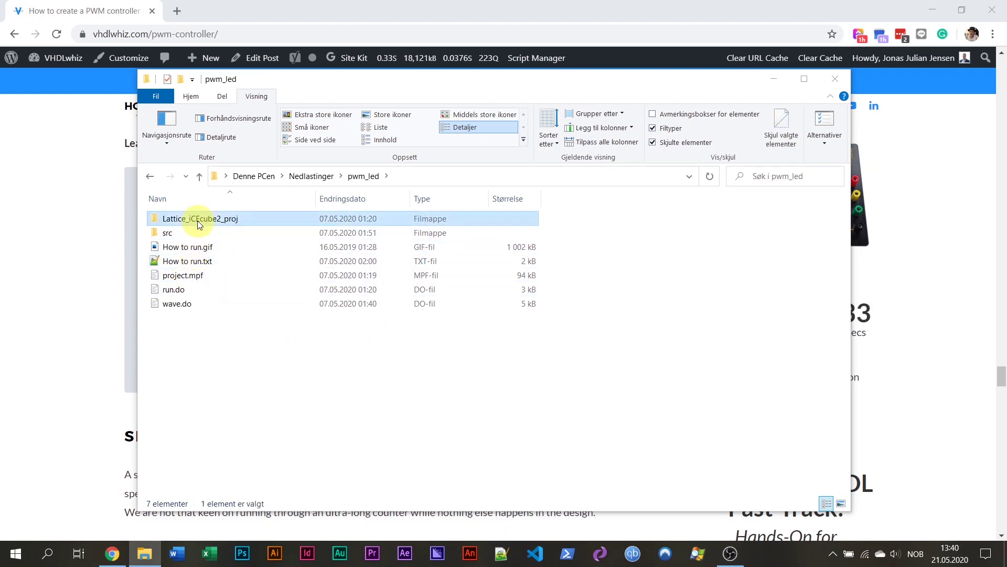
click(193, 277)
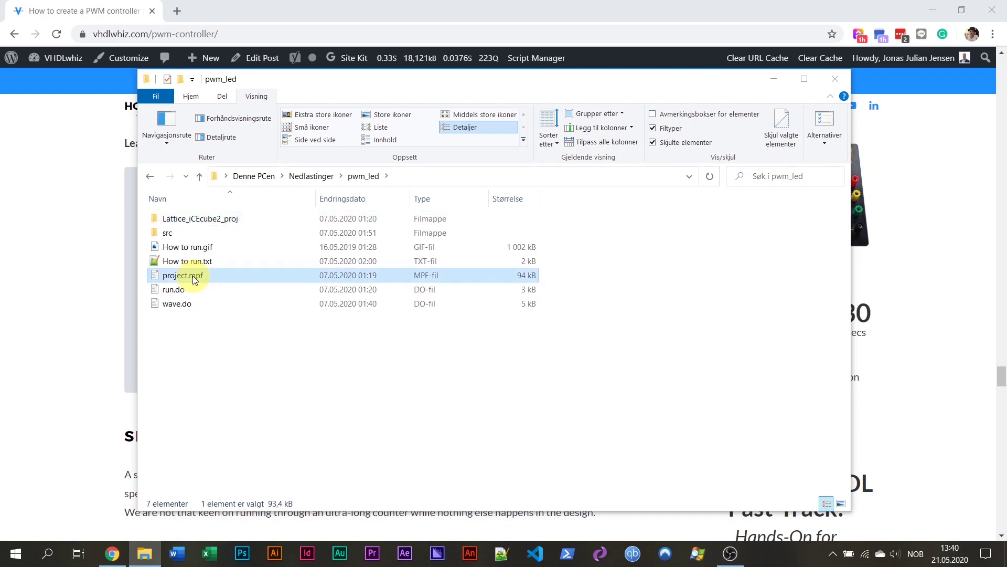
double_click(188, 232)
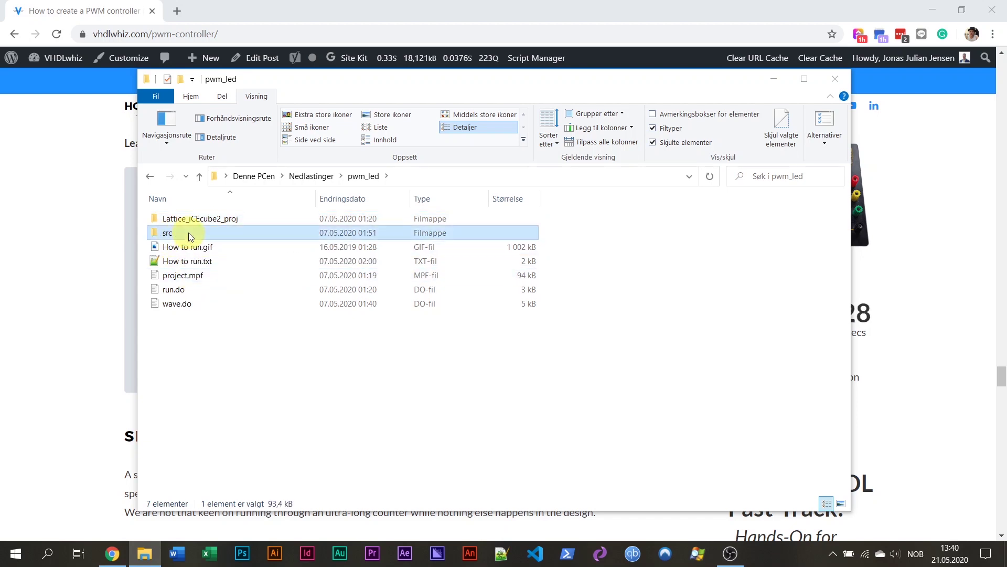
key(alt+Left)
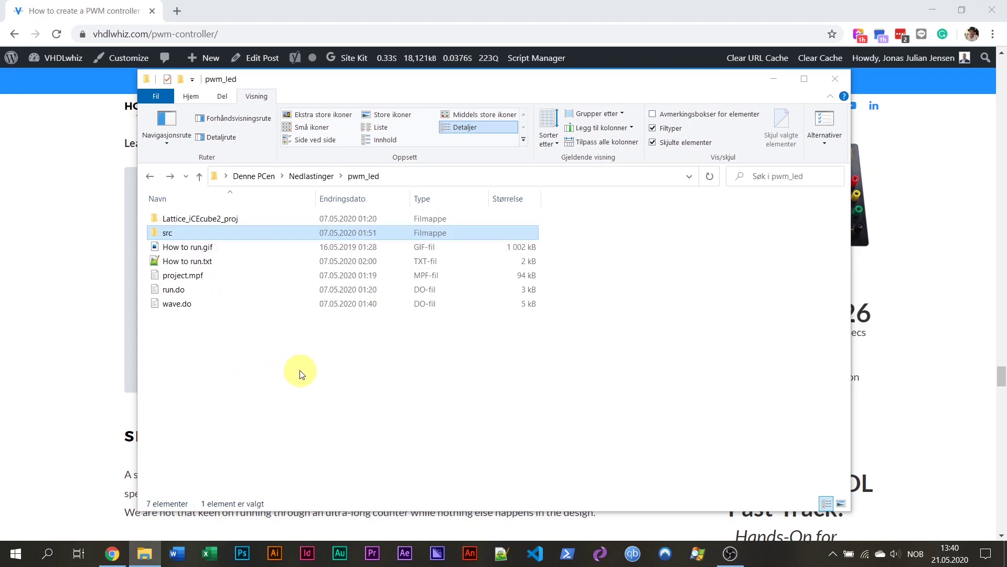
right_click(314, 351)
click(378, 282)
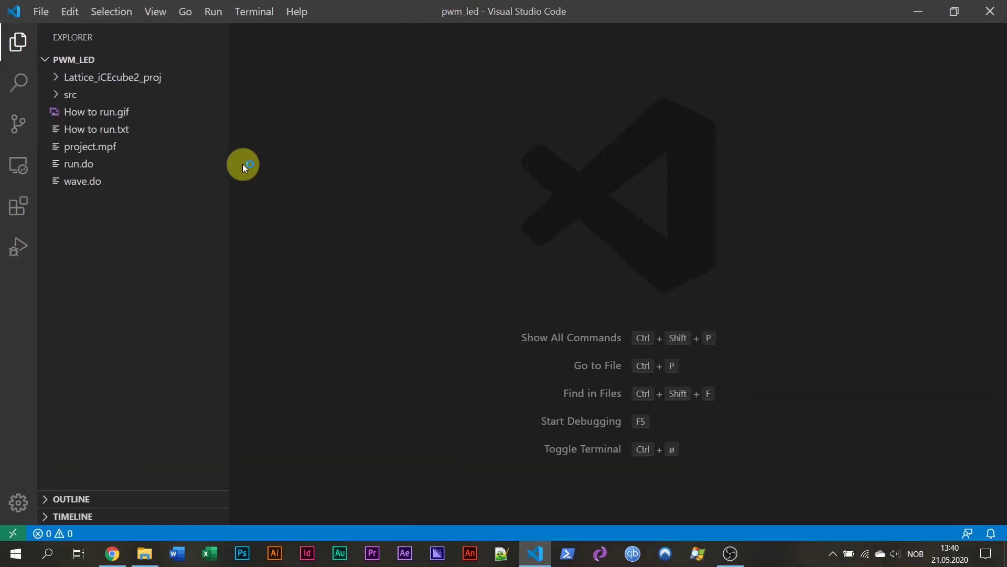
Open src/pwm_led.vhd, scroll to the end and highlight the PWM instance block.
click(59, 97)
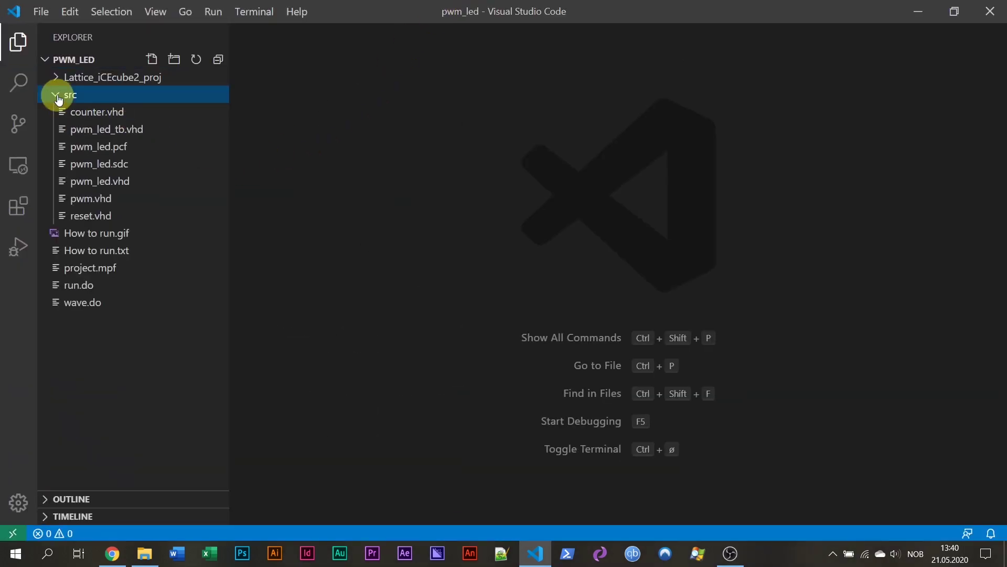
click(108, 181)
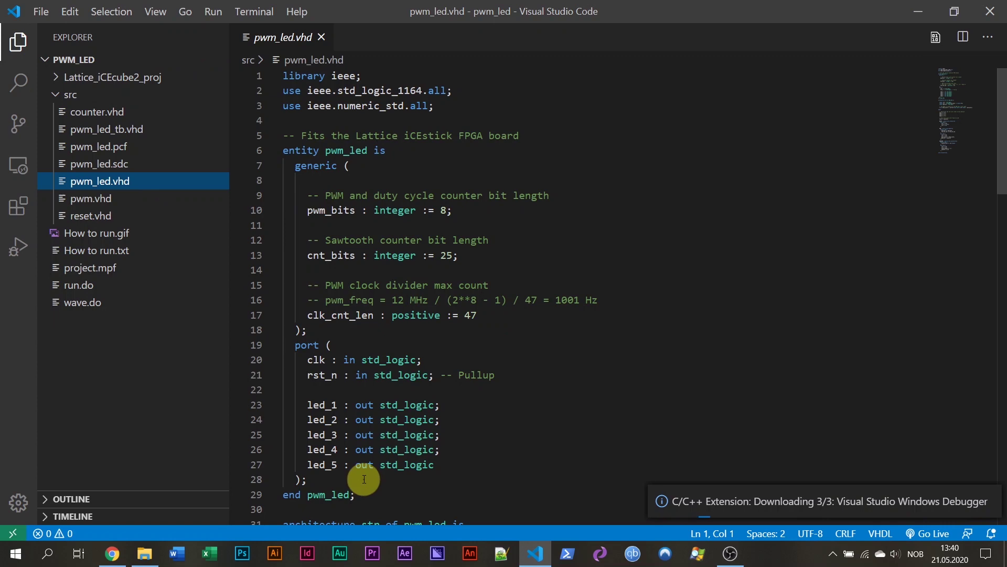
scroll(362, 475, down, 2)
scroll(364, 474, down, 12)
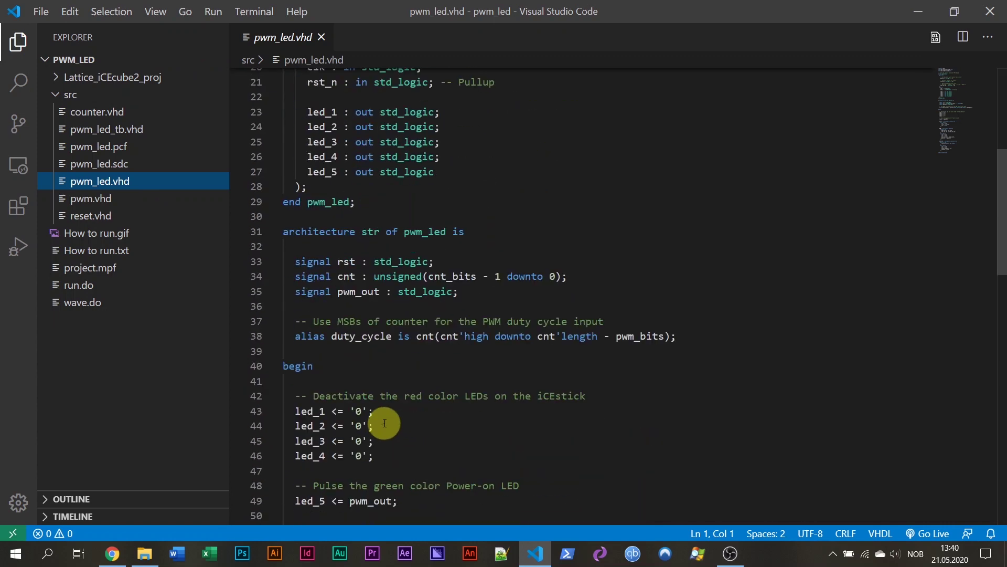
scroll(387, 420, down, 2)
drag(322, 345, 270, 152)
click(341, 166)
Highlight the COUNTER instance block on lines 70–79.
scroll(344, 168, up, 1)
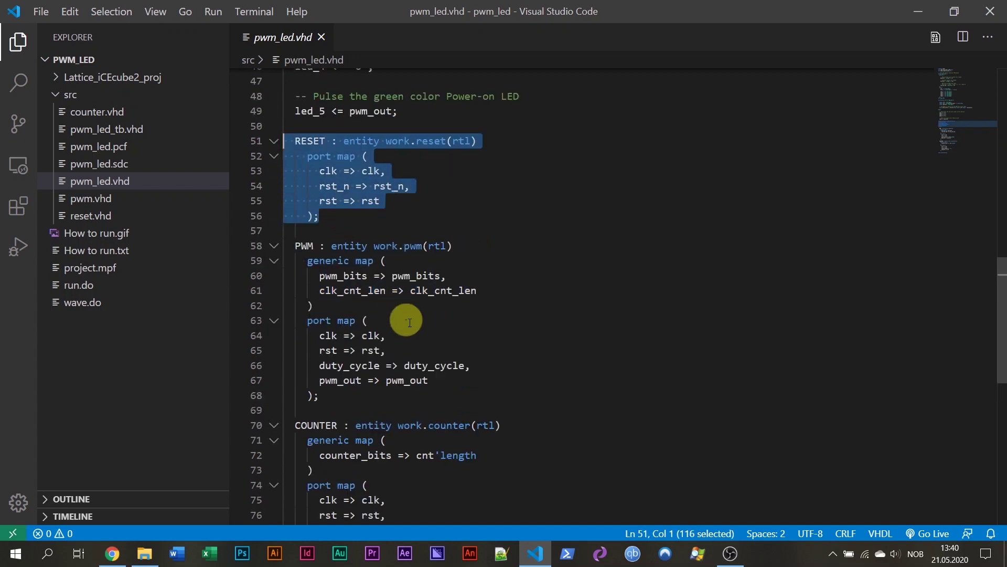
scroll(406, 323, down, 2)
click(355, 464)
drag(355, 464, 242, 323)
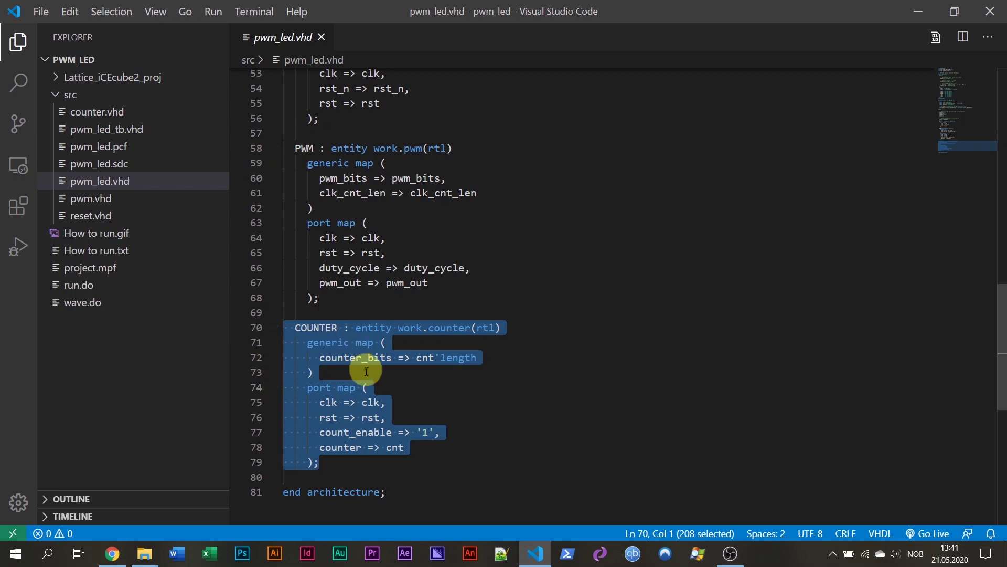
click(387, 402)
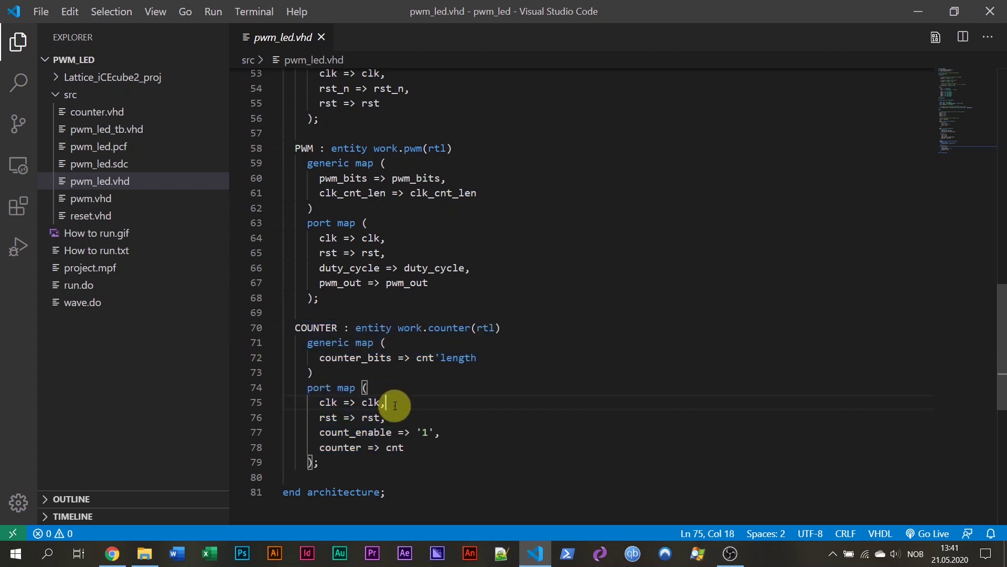
Point out duty_cycle in the PWM port map, then place the caret on the pwm_out mapping.
double_click(428, 265)
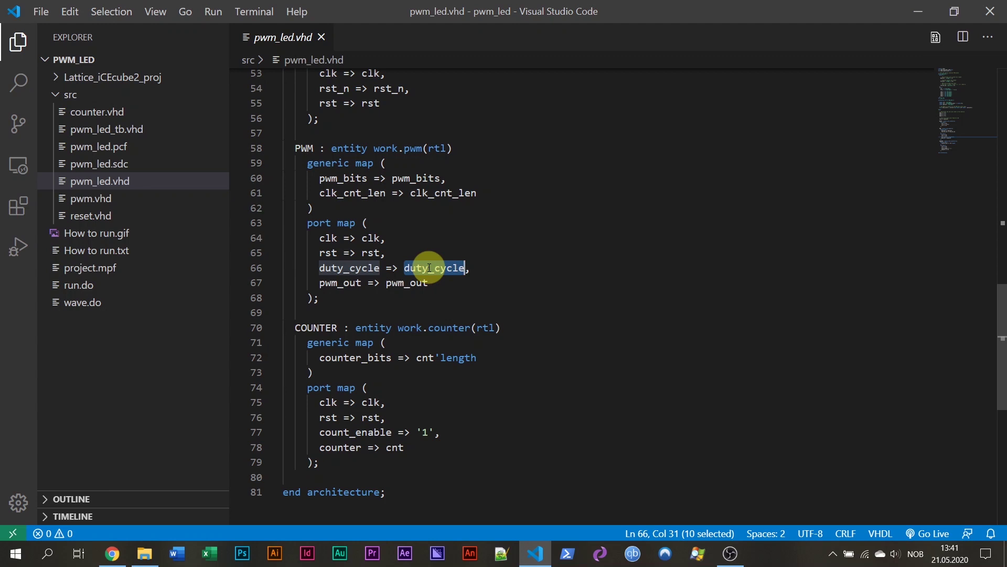
click(383, 298)
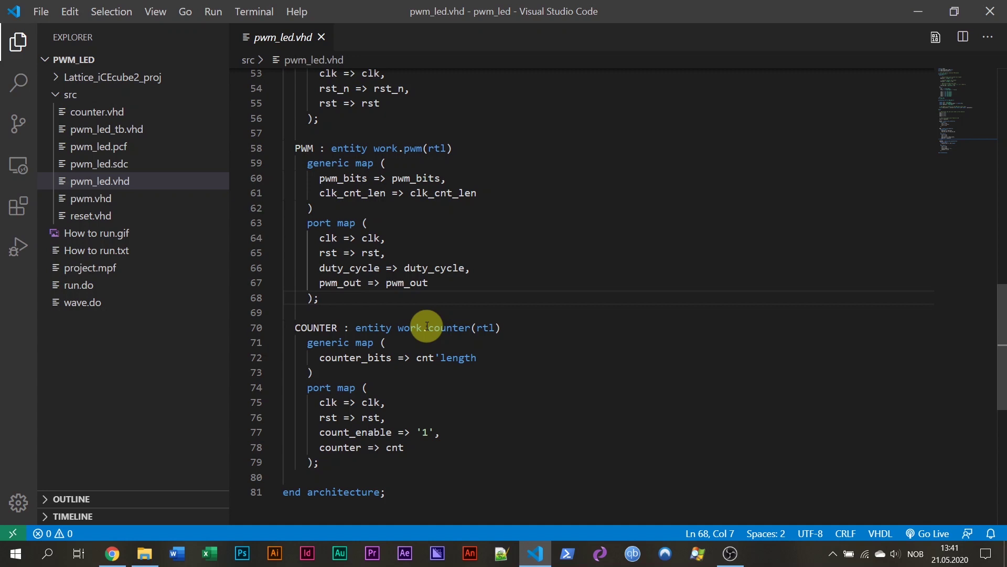
mouse_move(149, 562)
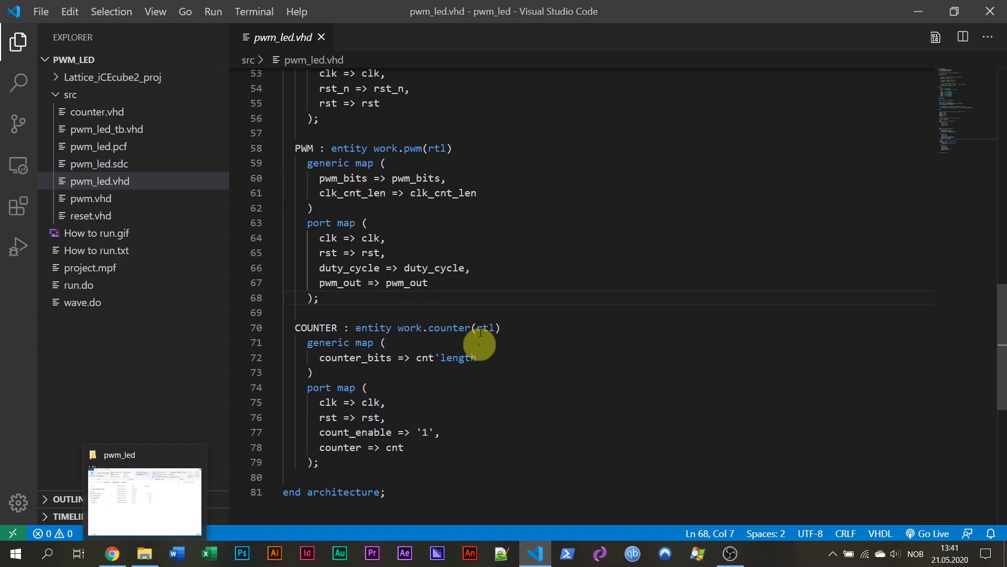
click(460, 278)
Launch ModelSim from Windows search and maximize its window.
key(super)
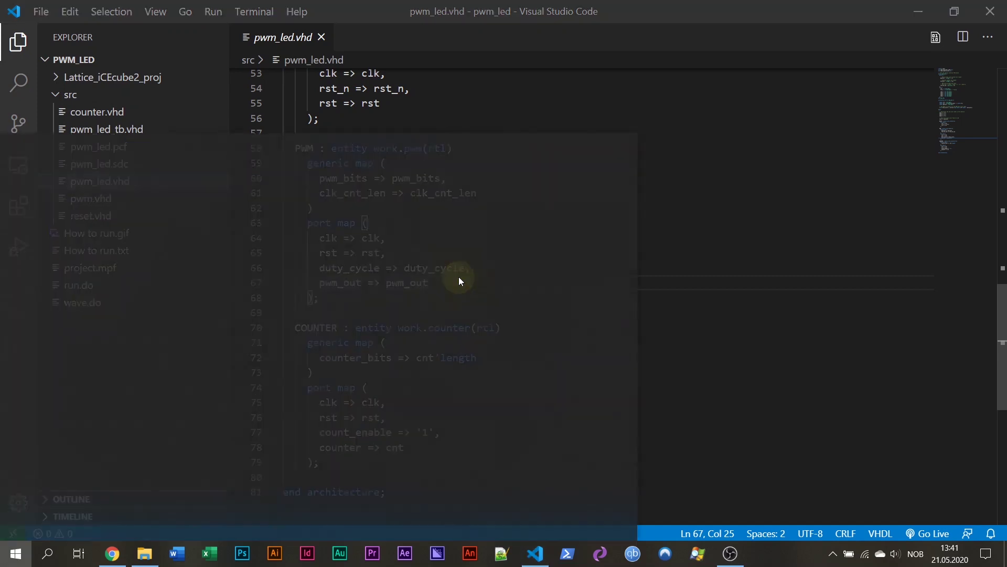
text(model)
key(Escape)
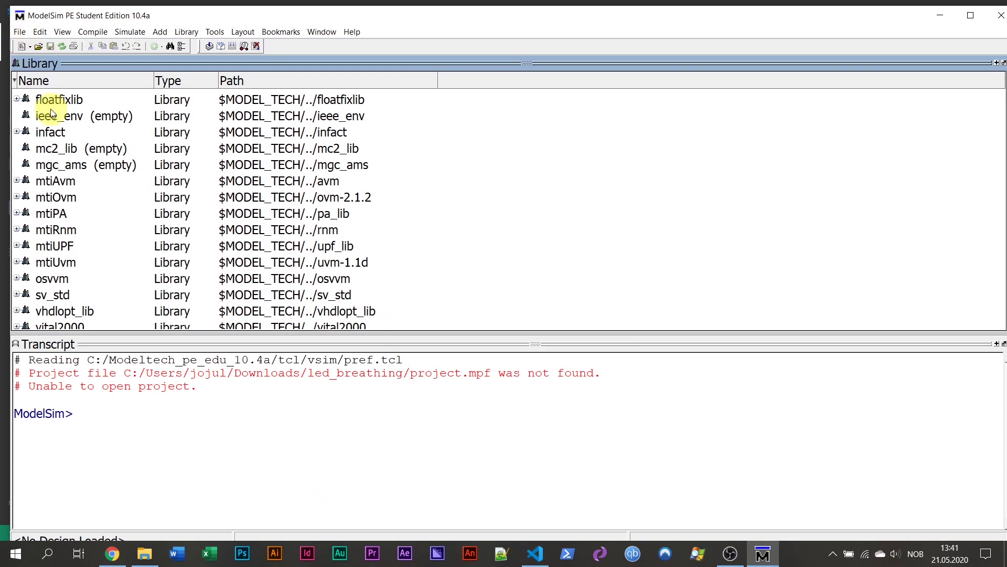
click(288, 423)
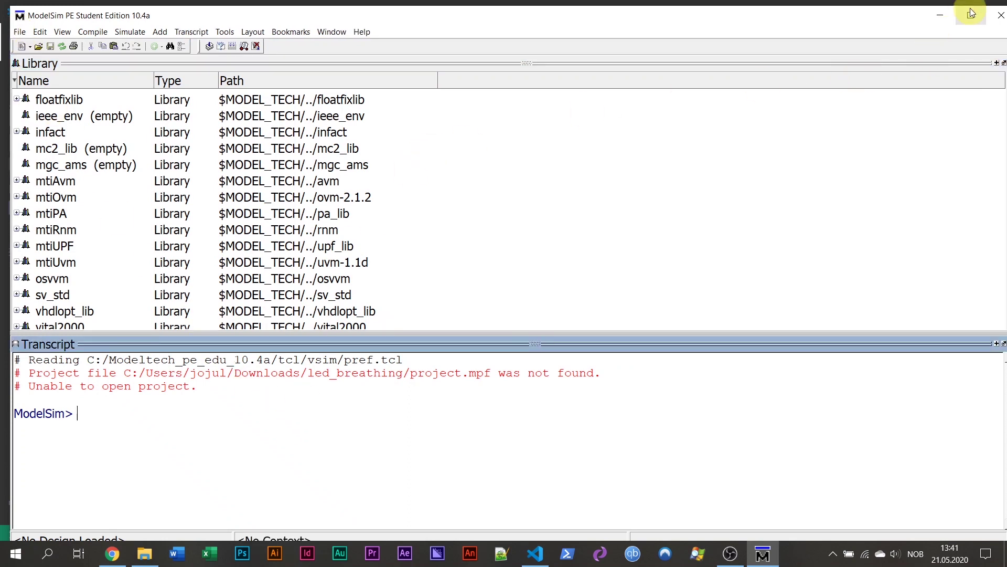
click(971, 13)
Run the pwm_led run.do script from the Downloads folder with the do command.
text(do)
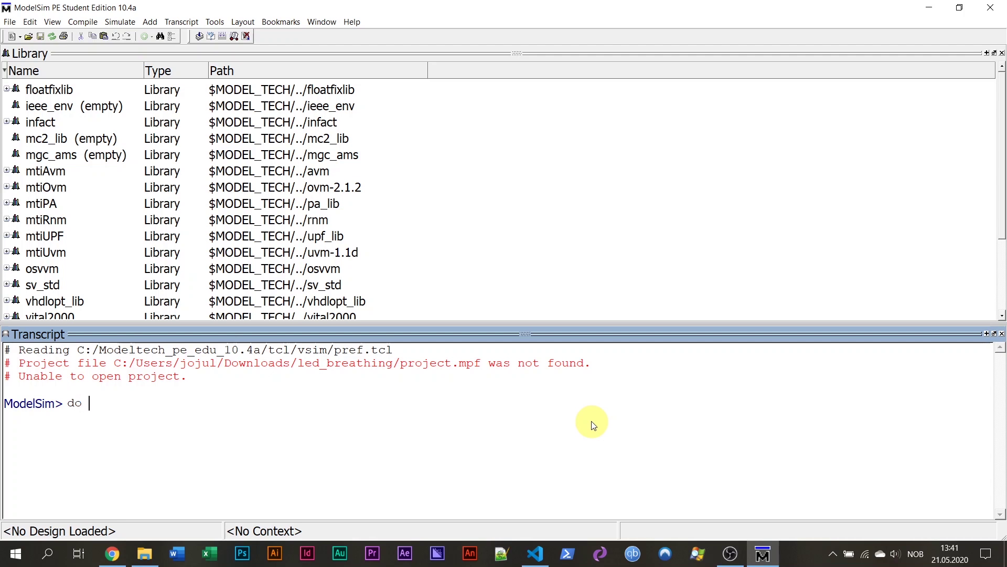
text(c:/users)
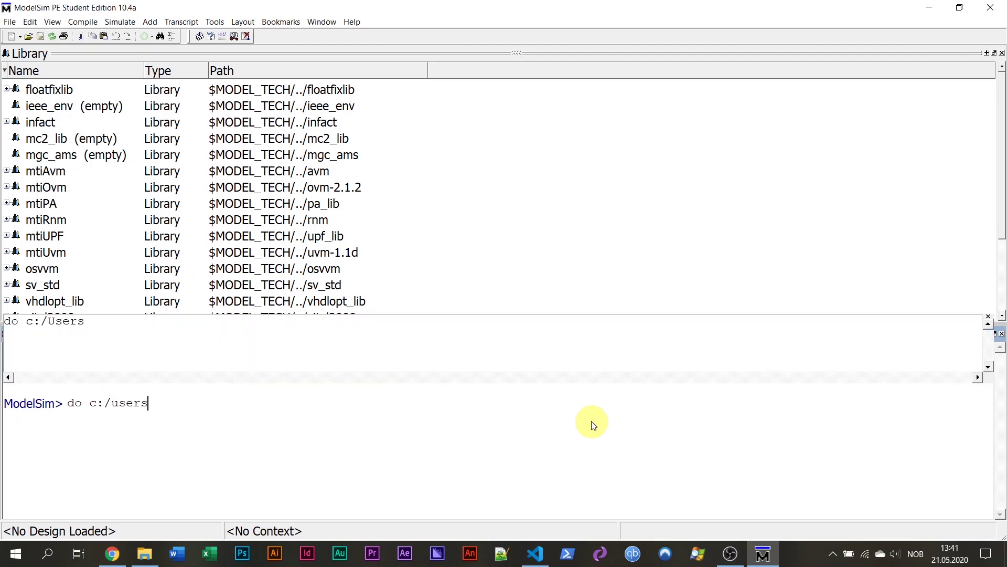
text(/jojul/)
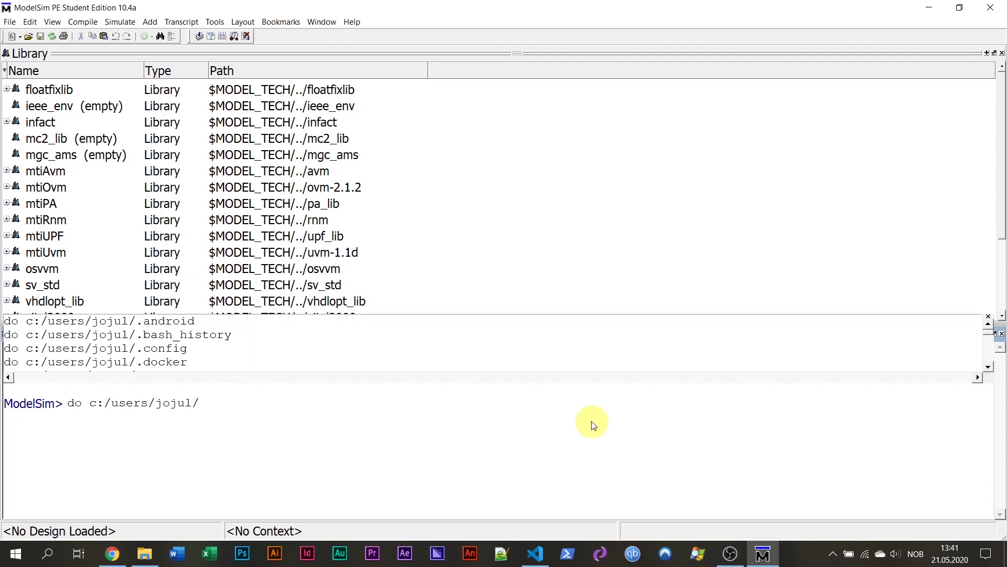
text(downloads/)
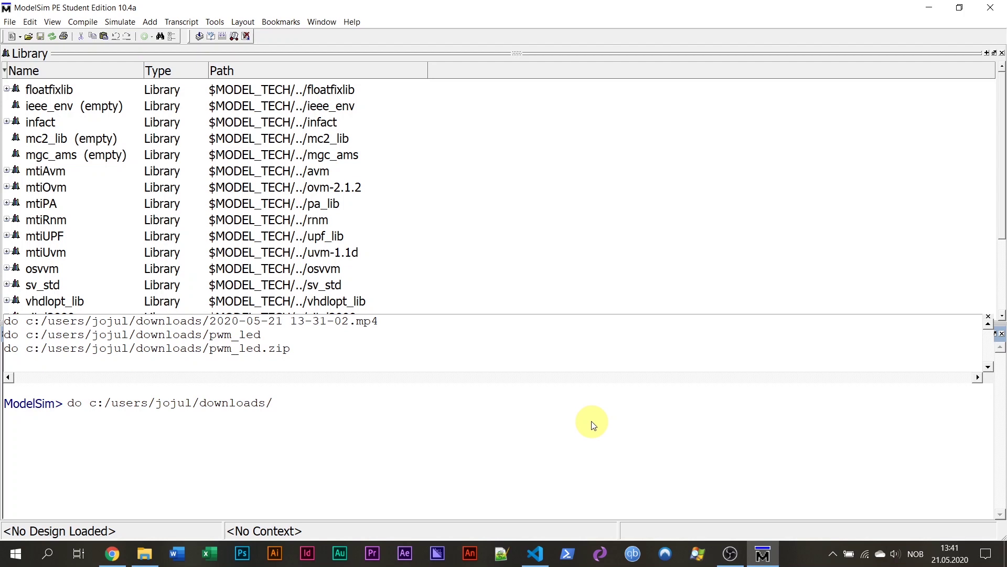
text(pwm_led)
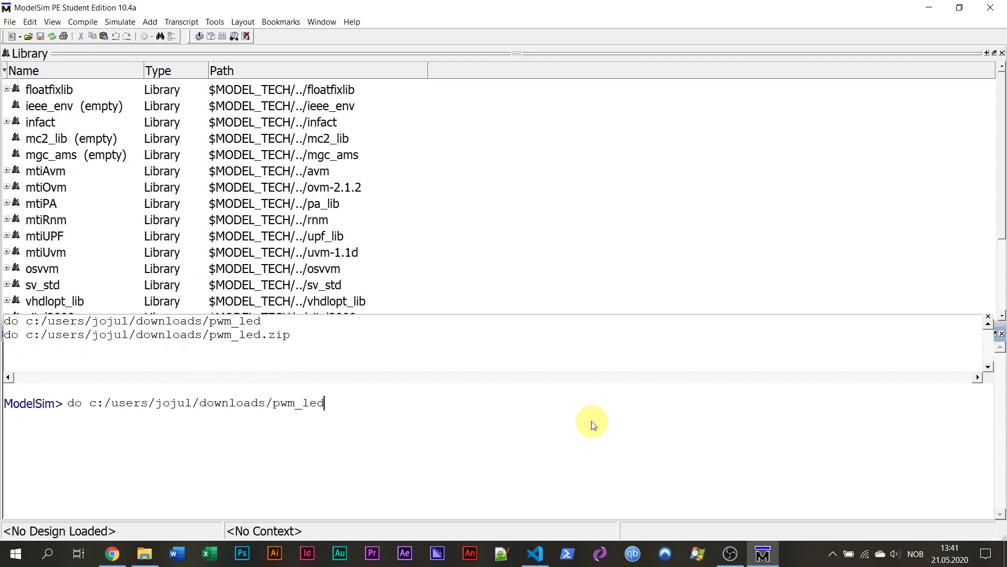
text(/run.do)
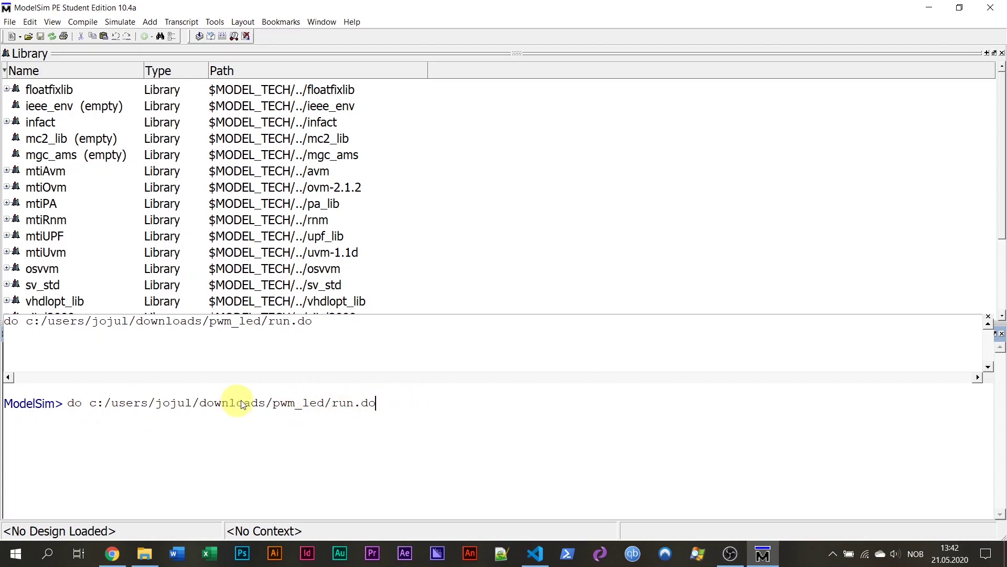
key(Return)
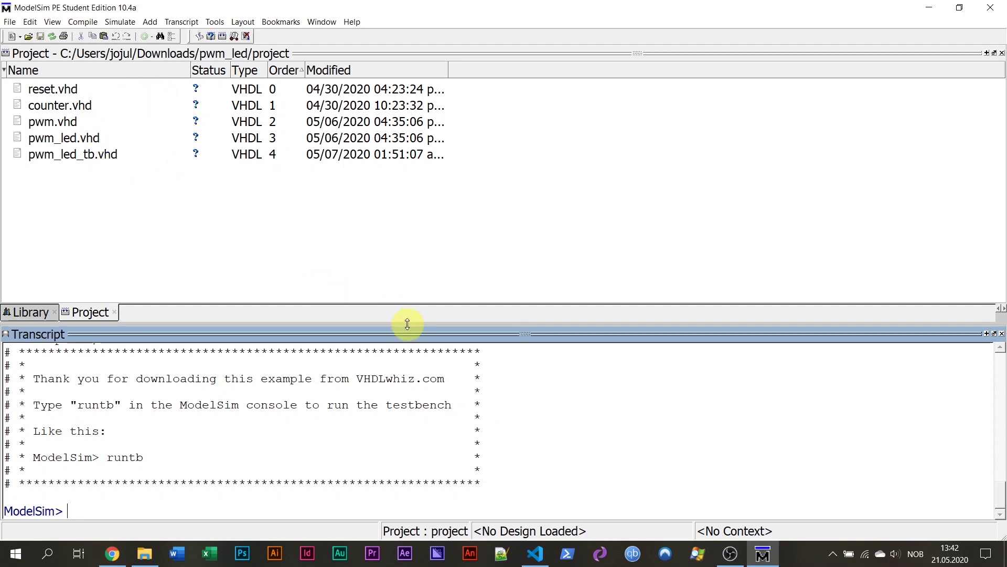
Enlarge the transcript pane and run runtb to simulate pwm_led_tb to 1,400 us.
drag(414, 324, 416, 277)
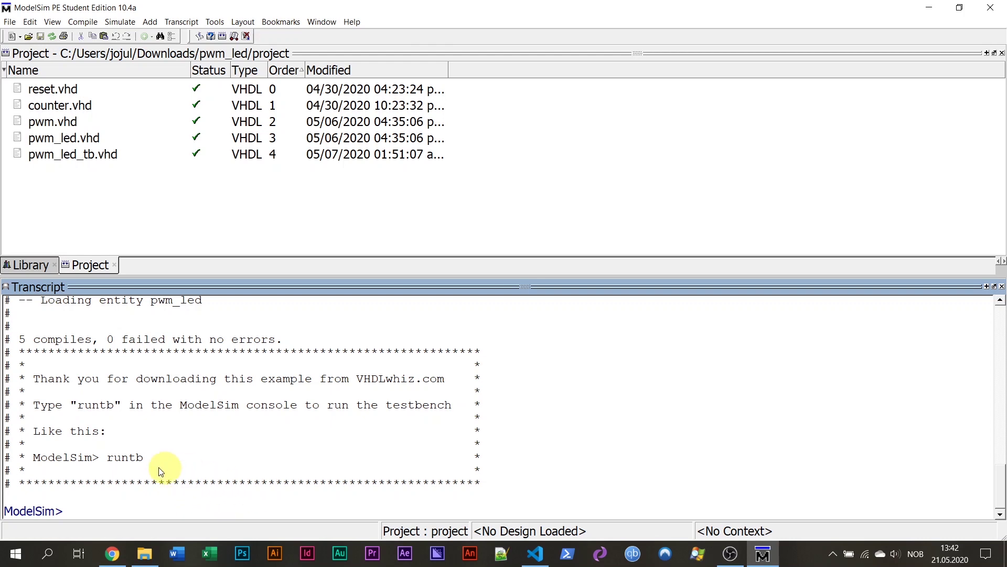
text(runth)
key(BackSpace)
text(b)
key(Return)
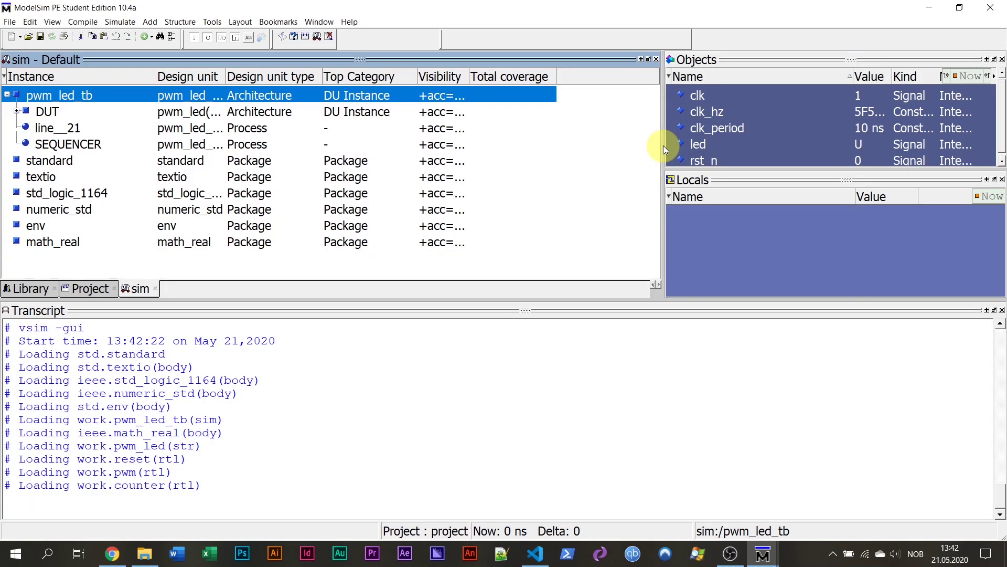
mouse_move(778, 551)
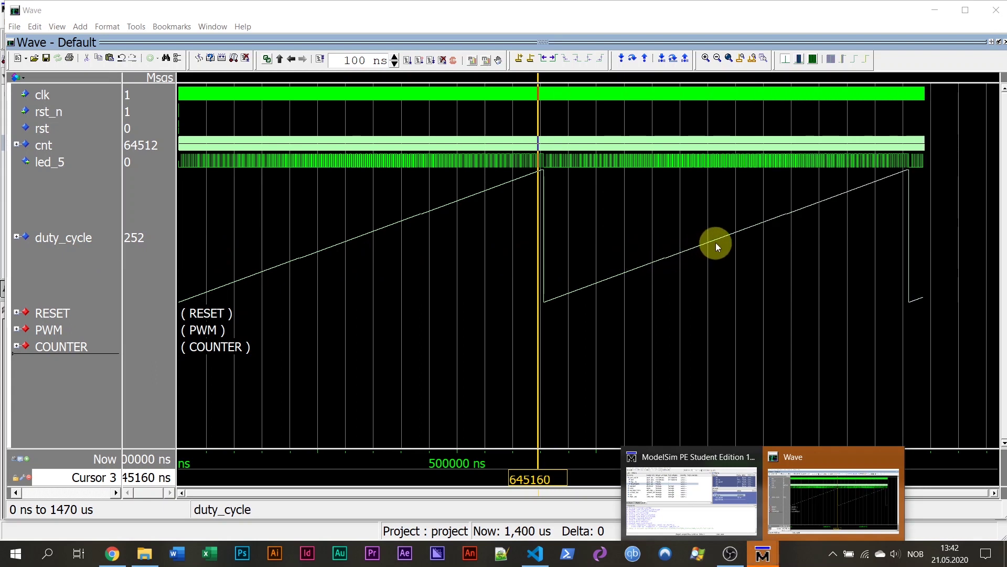
Move the wave cursor, inspect and re-collapse the PWM group's signals, then select led_5.
click(694, 243)
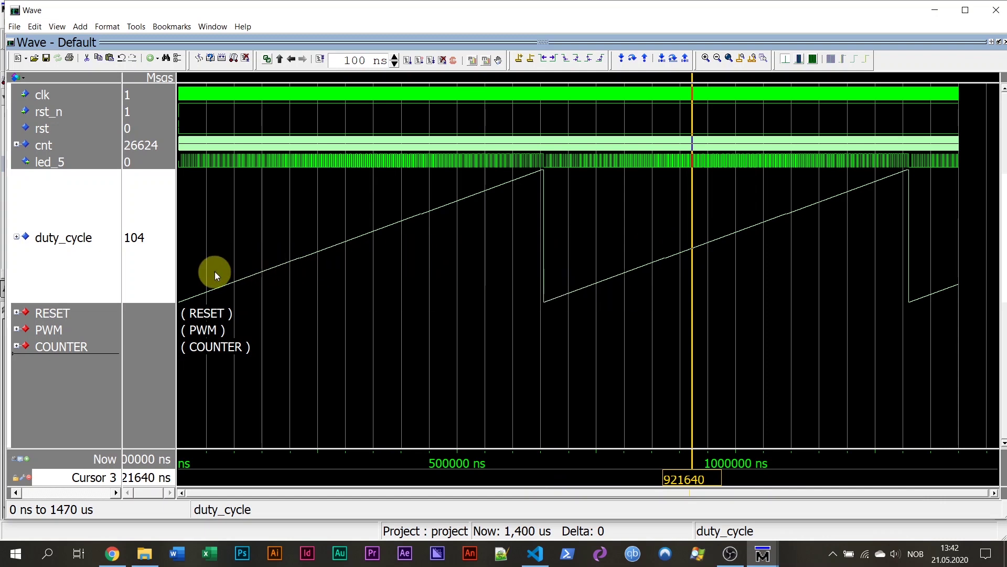
click(17, 331)
scroll(334, 342, down, 1)
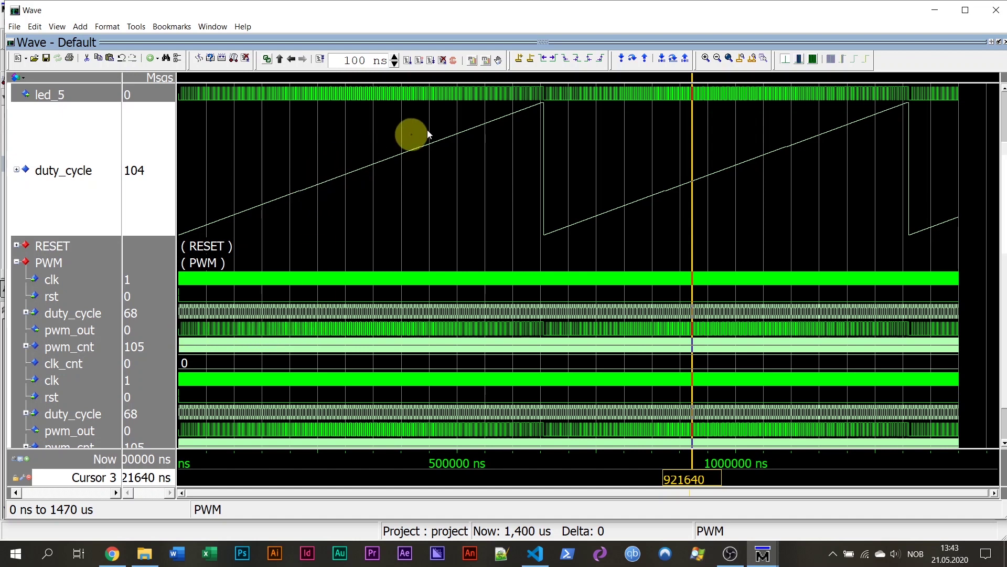
click(16, 263)
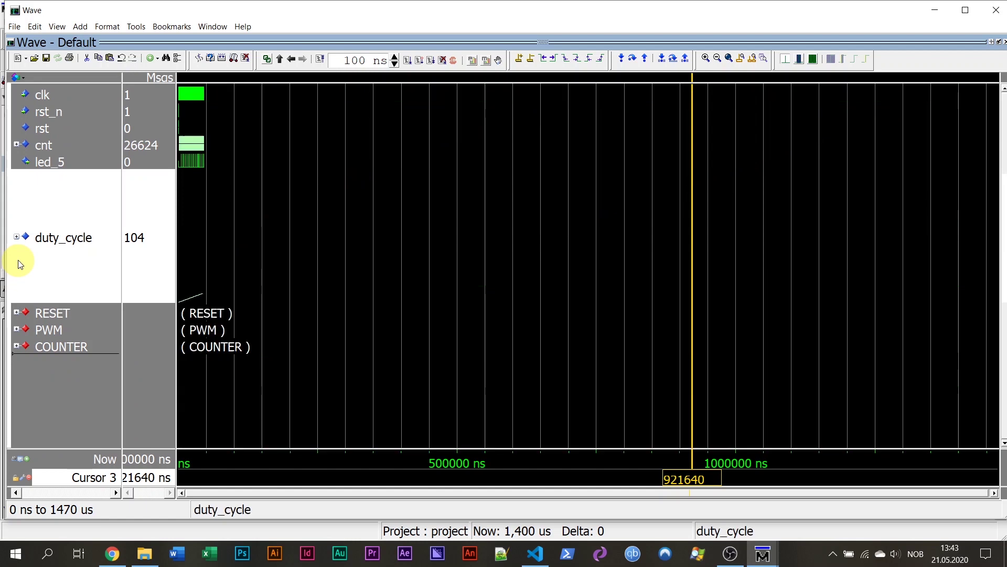
click(242, 160)
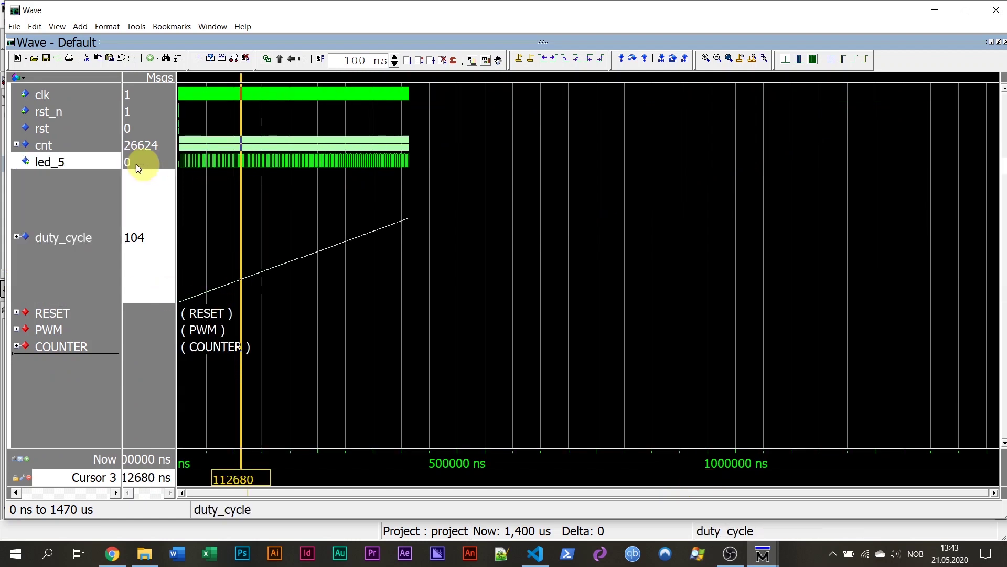